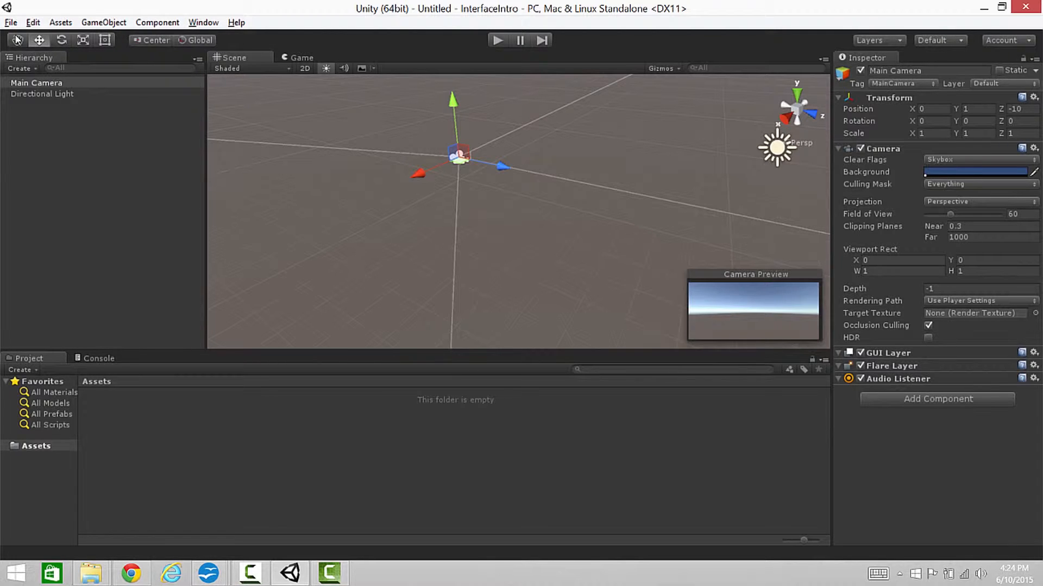
# Move the Main Camera along its three axes to about X 1.11, Y 1.14, Z -9.89
pyautogui.click(17, 40)
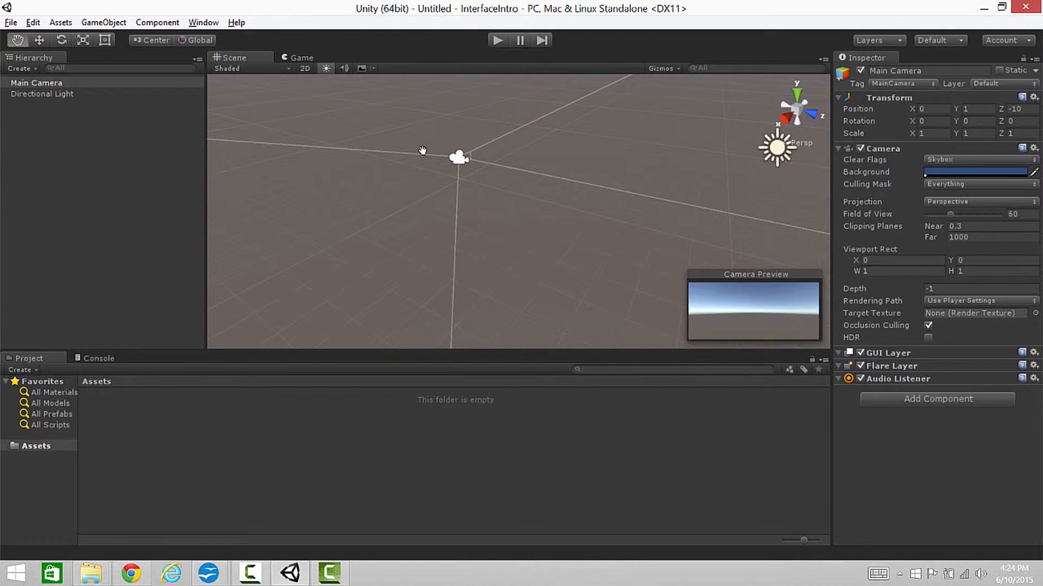
pyautogui.moveTo(340, 181); pyautogui.dragTo(315, 192)
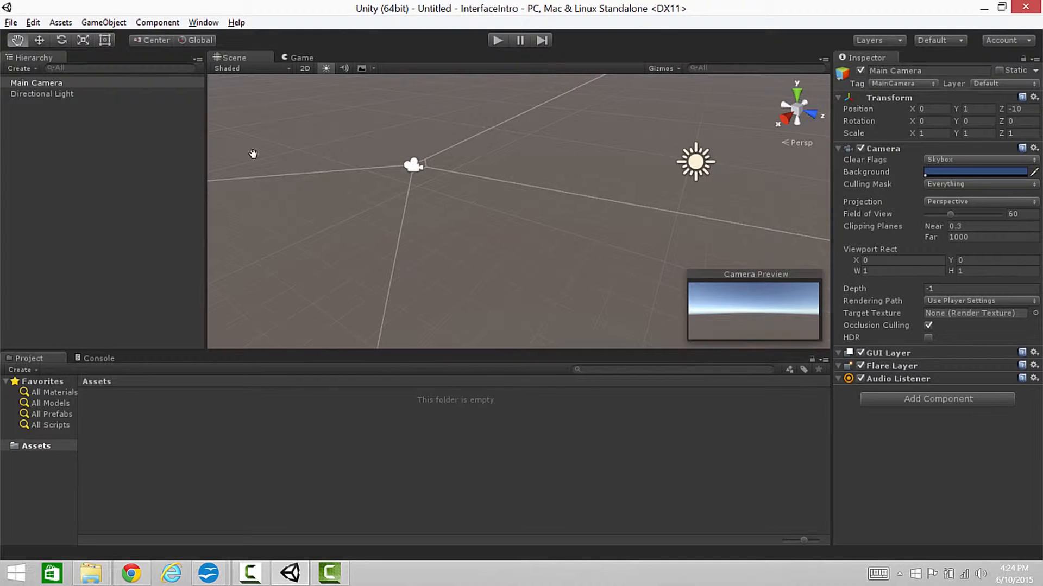
pyautogui.click(40, 44)
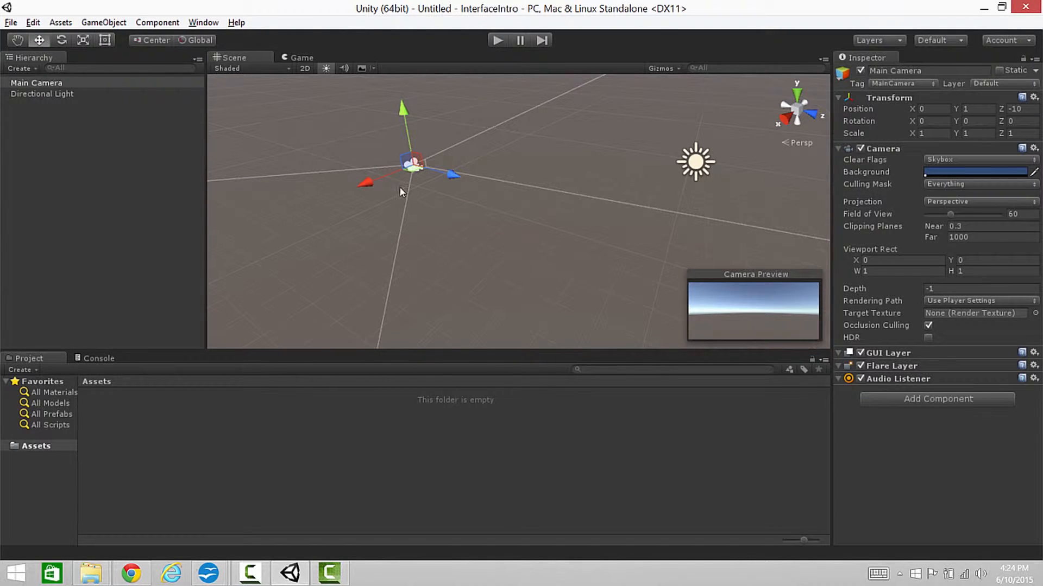
pyautogui.moveTo(452, 174); pyautogui.dragTo(447, 205)
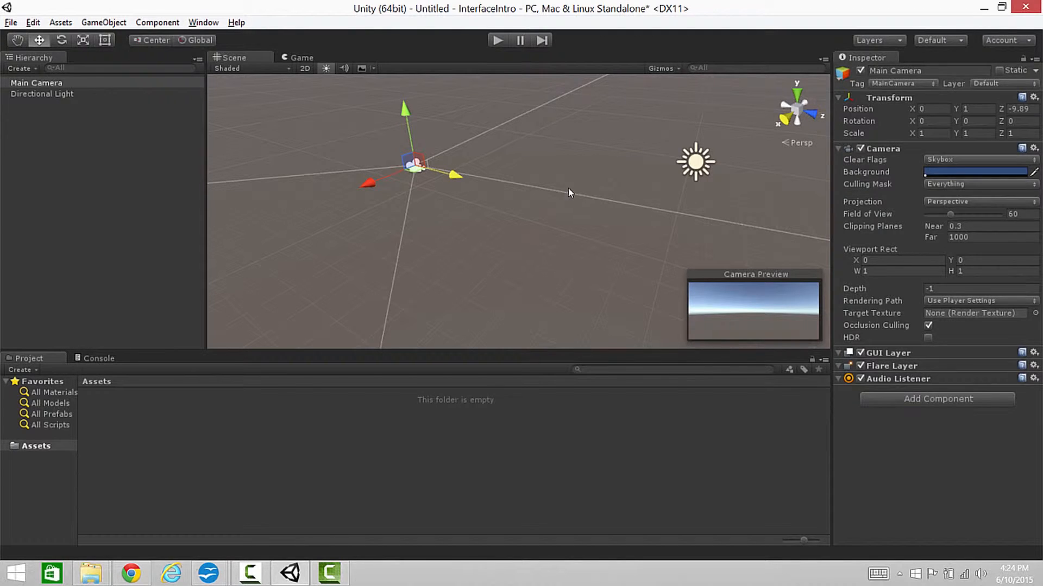
pyautogui.click(509, 192)
pyautogui.click(422, 163)
pyautogui.moveTo(404, 111)
pyautogui.mouseDown()
pyautogui.moveTo(403, 93)
pyautogui.moveTo(405, 106)
pyautogui.mouseUp()
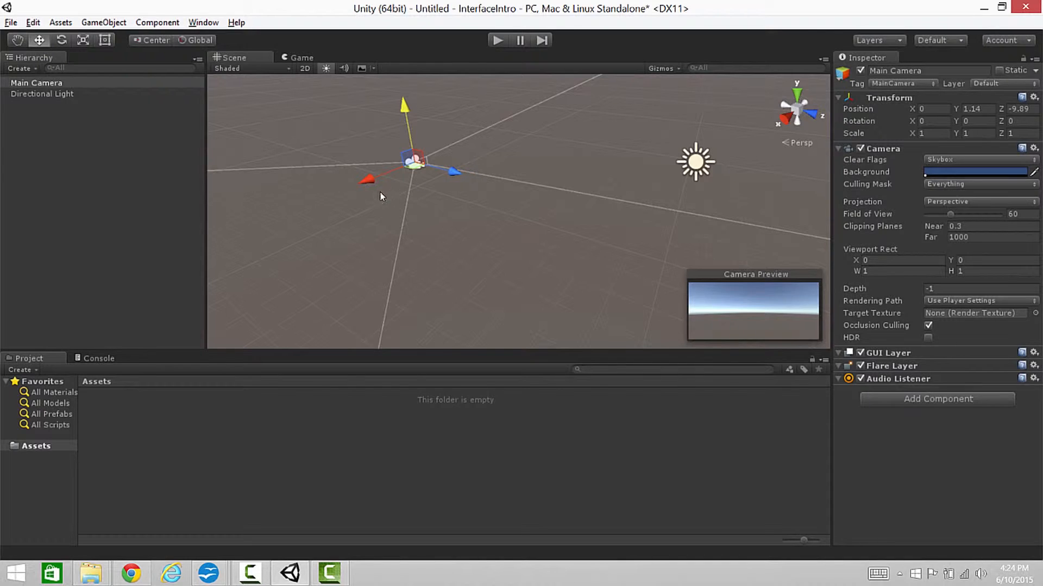
pyautogui.moveTo(376, 183); pyautogui.dragTo(349, 194)
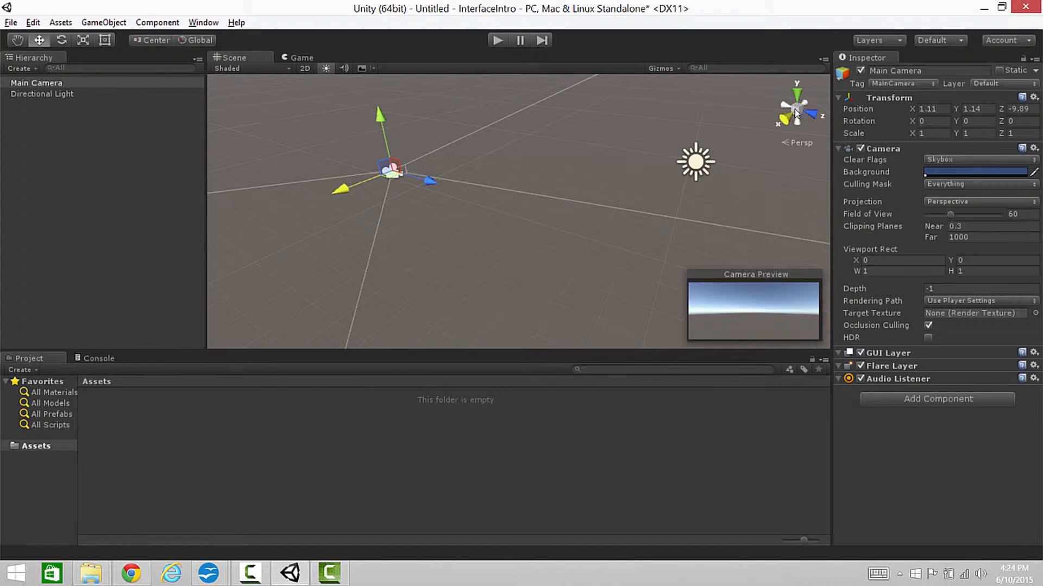
# Reposition the Main Camera along the X and Z axes to about X 0.27, Z -8.59
pyautogui.moveTo(430, 184); pyautogui.dragTo(453, 179)
pyautogui.moveTo(369, 199); pyautogui.dragTo(311, 163)
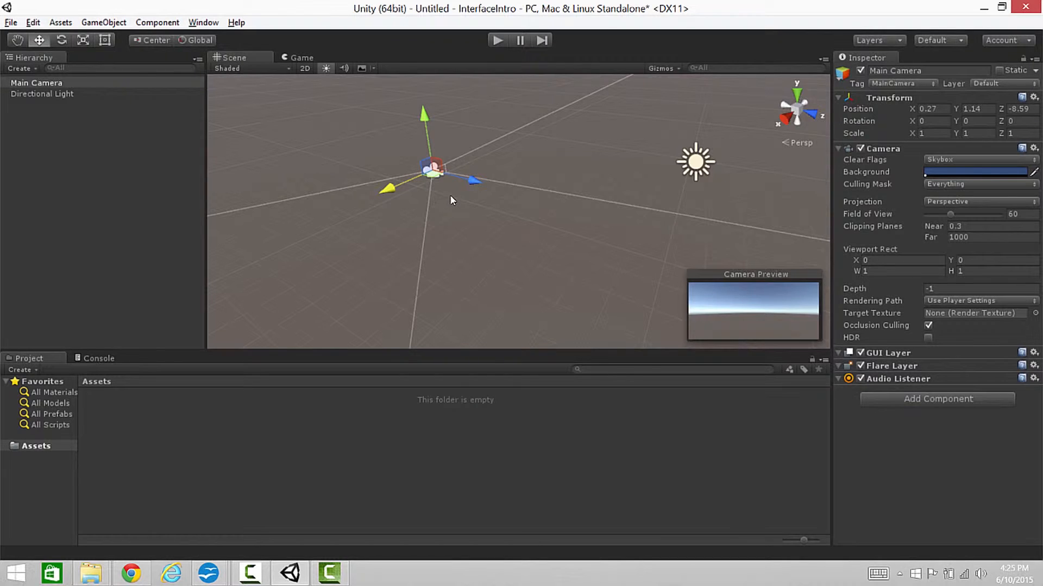
pyautogui.keyDown('ctrl'); pyautogui.moveTo(474, 181); pyautogui.dragTo(513, 191); pyautogui.keyUp('ctrl')
pyautogui.keyDown('ctrl'); pyautogui.moveTo(555, 220); pyautogui.dragTo(369, 147); pyautogui.keyUp('ctrl')
pyautogui.moveTo(430, 179); pyautogui.dragTo(320, 146, button='right')
# Move the Main Camera with the plane handles of the Move tool to about X -1.82, Y 1.03, Z -12.15
pyautogui.press('w')
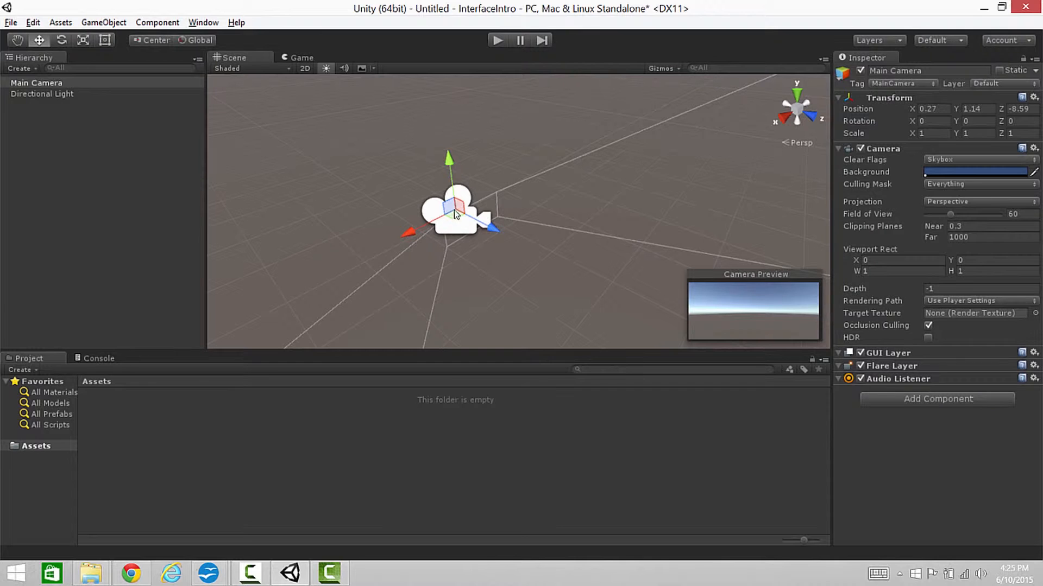
pyautogui.scroll(-5, 488, 225)
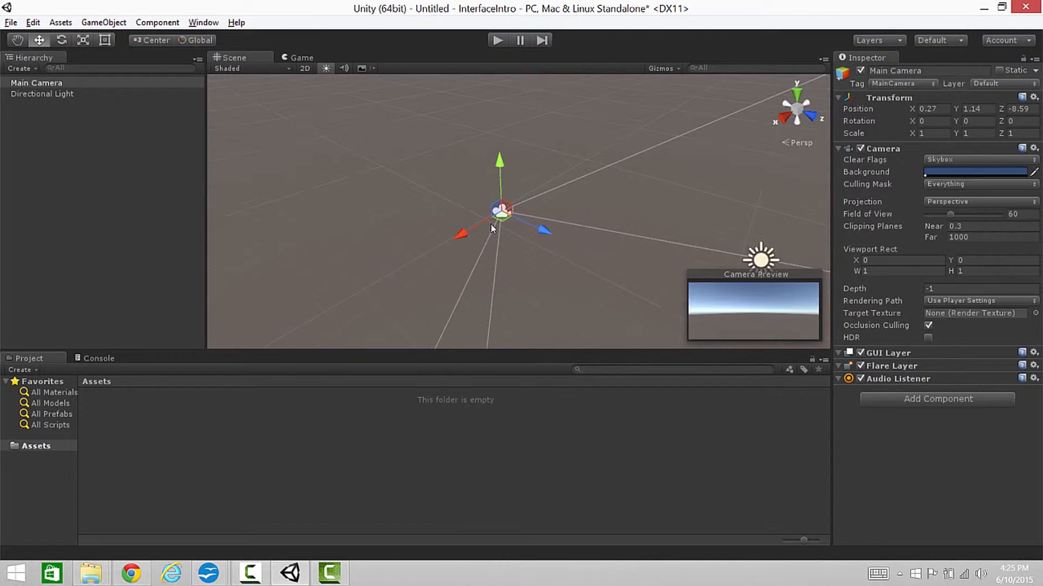
pyautogui.moveTo(502, 223); pyautogui.dragTo(592, 153)
pyautogui.moveTo(585, 211); pyautogui.dragTo(539, 184)
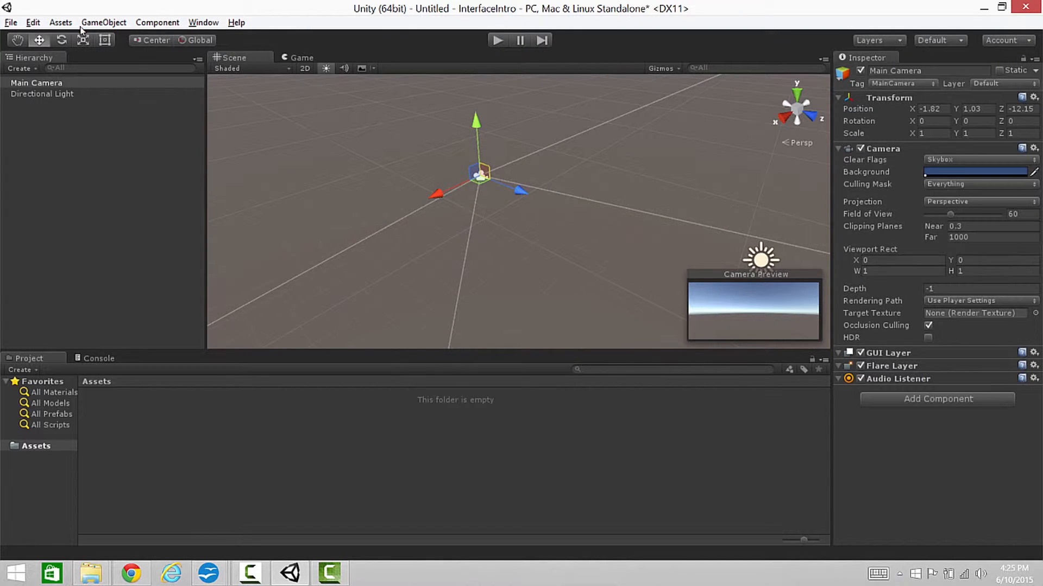
# Try rotating the Main Camera freely about its axes with the Rotate tool, and undo the rotation
pyautogui.click(62, 40)
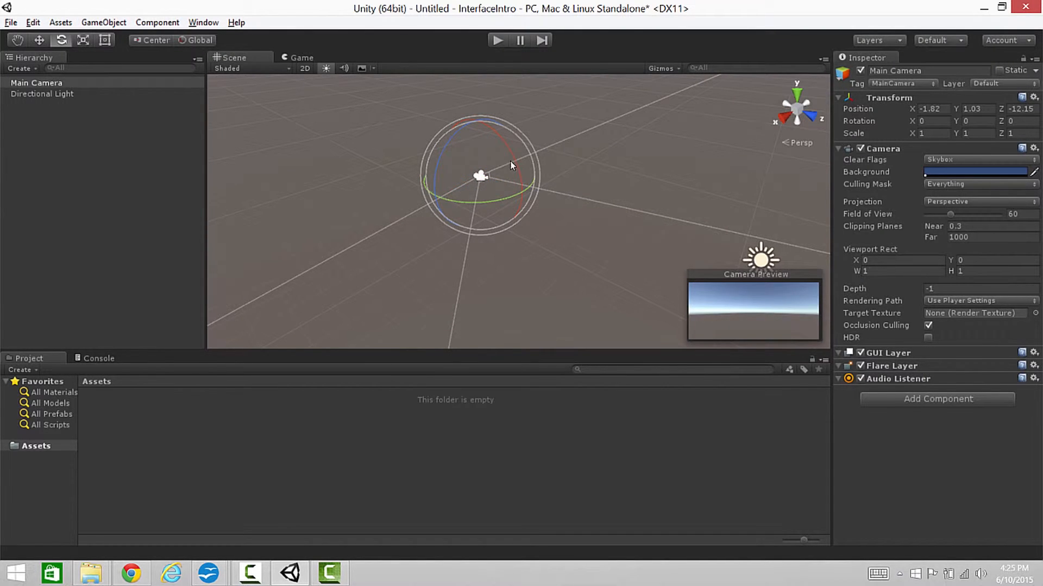
pyautogui.moveTo(509, 158); pyautogui.dragTo(453, 155)
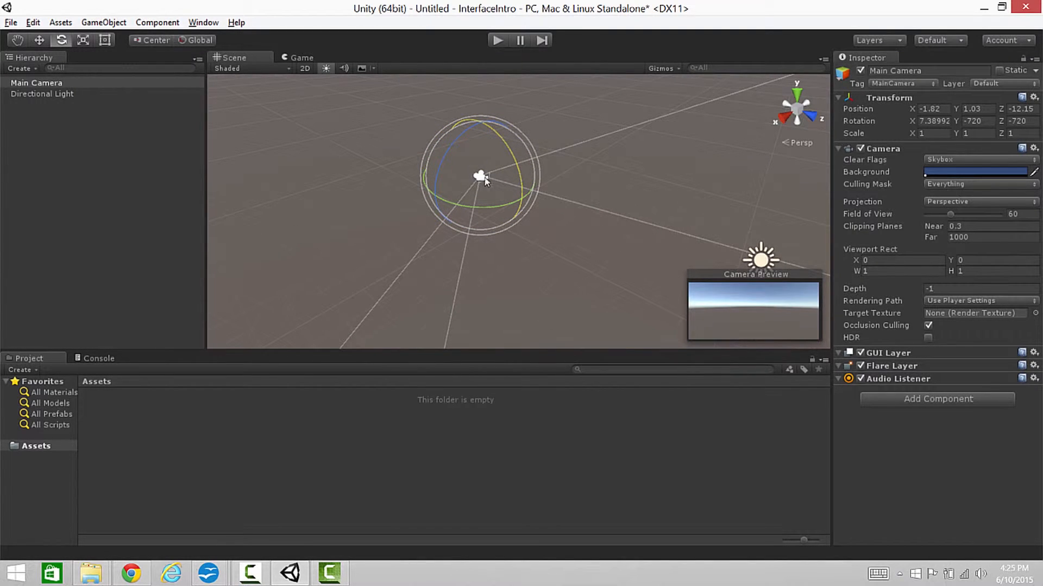
pyautogui.moveTo(477, 166); pyautogui.dragTo(350, 160)
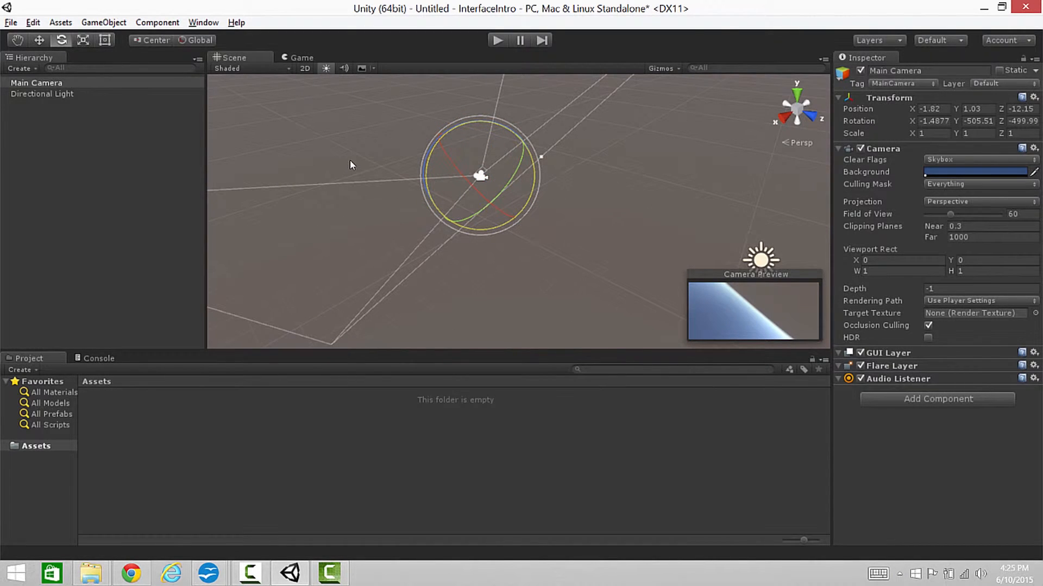
pyautogui.hotkey('ctrl', 'z')
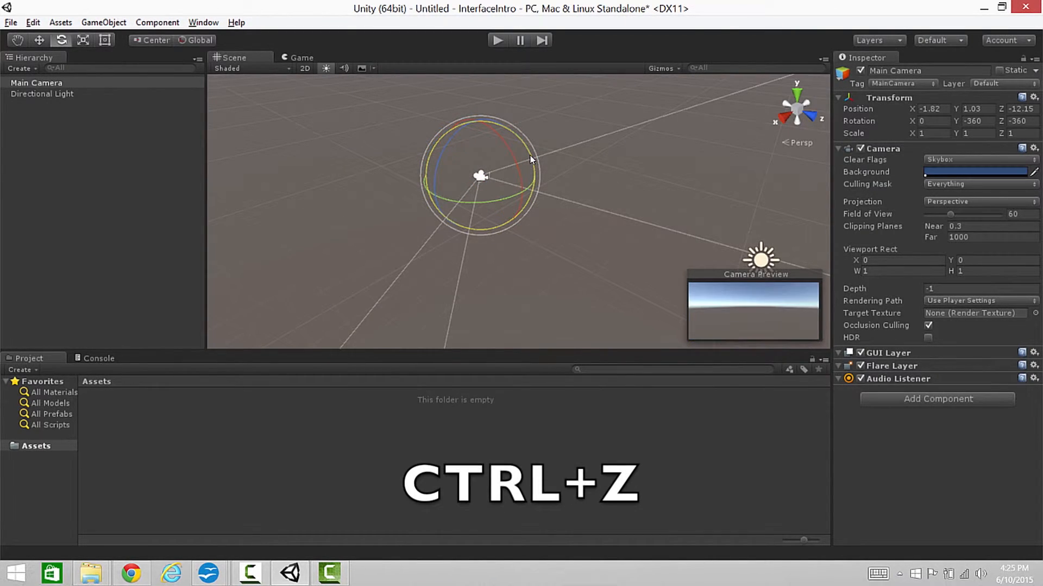
pyautogui.keyDown('alt'); pyautogui.moveTo(535, 158); pyautogui.dragTo(570, 160); pyautogui.keyUp('alt')
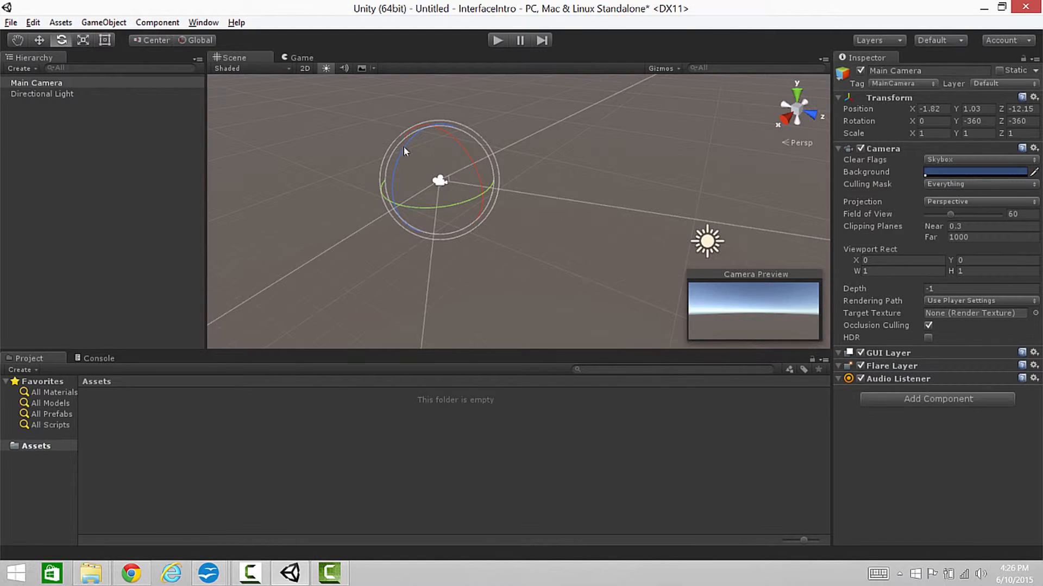
pyautogui.click(43, 41)
pyautogui.click(61, 41)
# Add a 3D cube to the scene
pyautogui.click(114, 23)
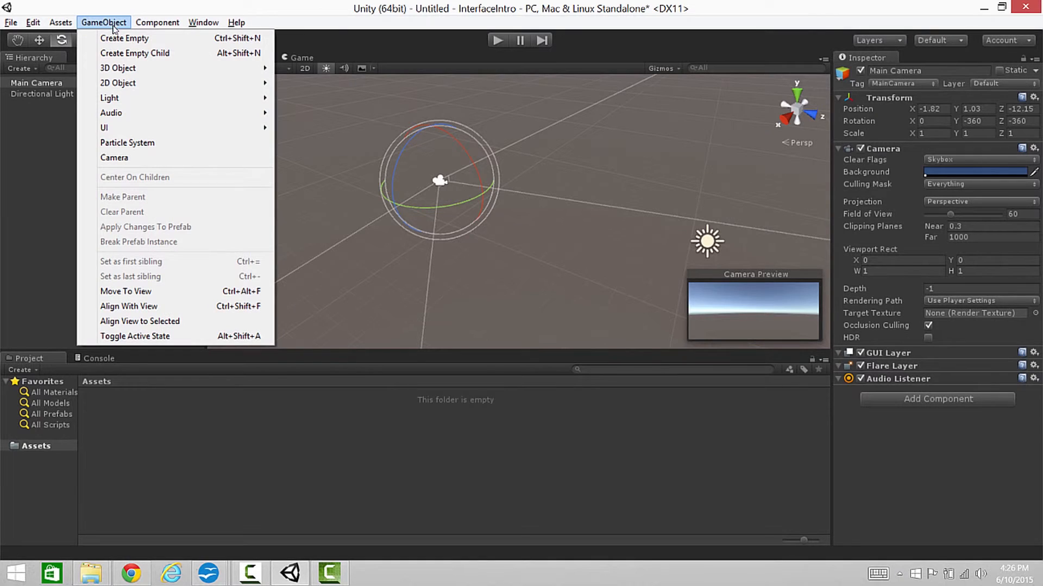
pyautogui.moveTo(157, 71)
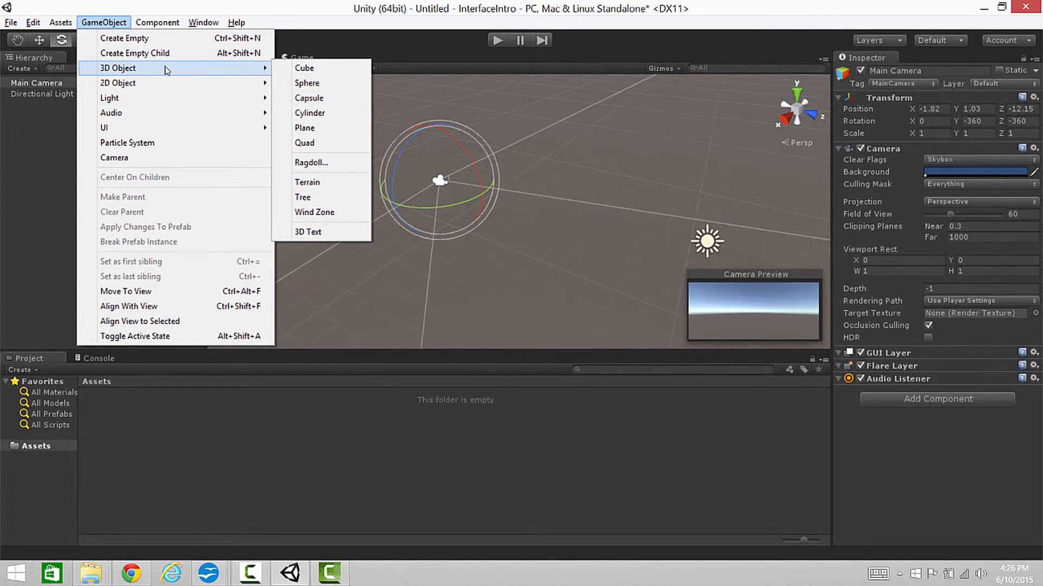
pyautogui.click(305, 68)
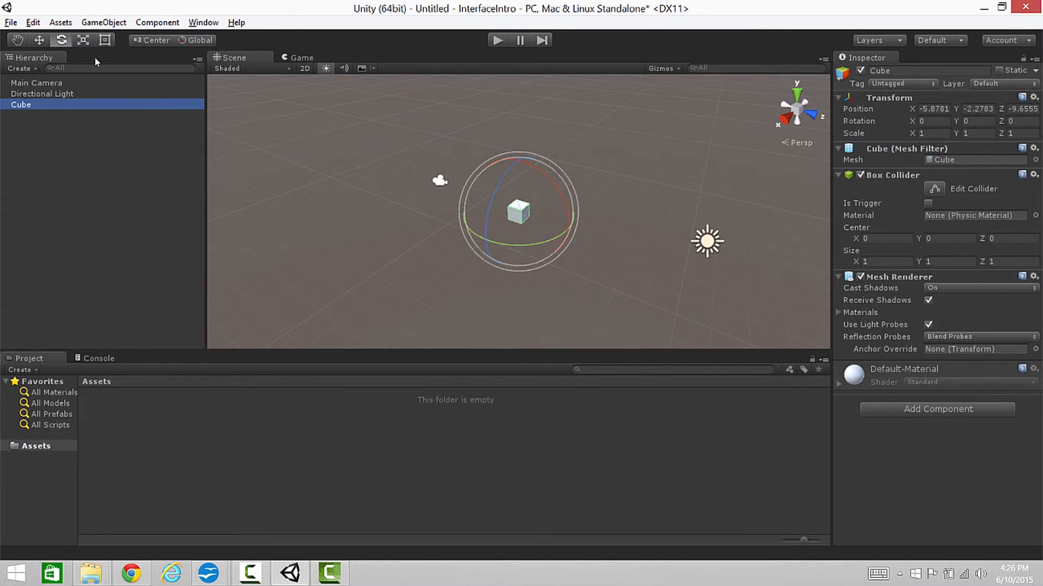
# Scale the cube into a flat slab of about X 8.33, Y 0.74, Z 7.12
pyautogui.click(83, 41)
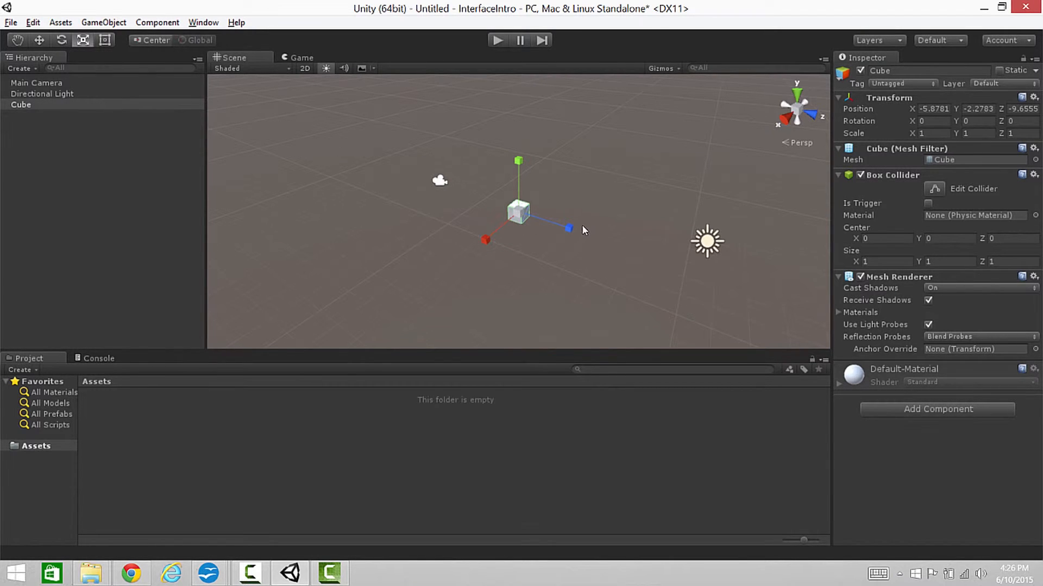
pyautogui.moveTo(570, 231); pyautogui.dragTo(620, 101)
pyautogui.moveTo(520, 210); pyautogui.dragTo(438, 157)
pyautogui.moveTo(519, 157); pyautogui.dragTo(518, 205)
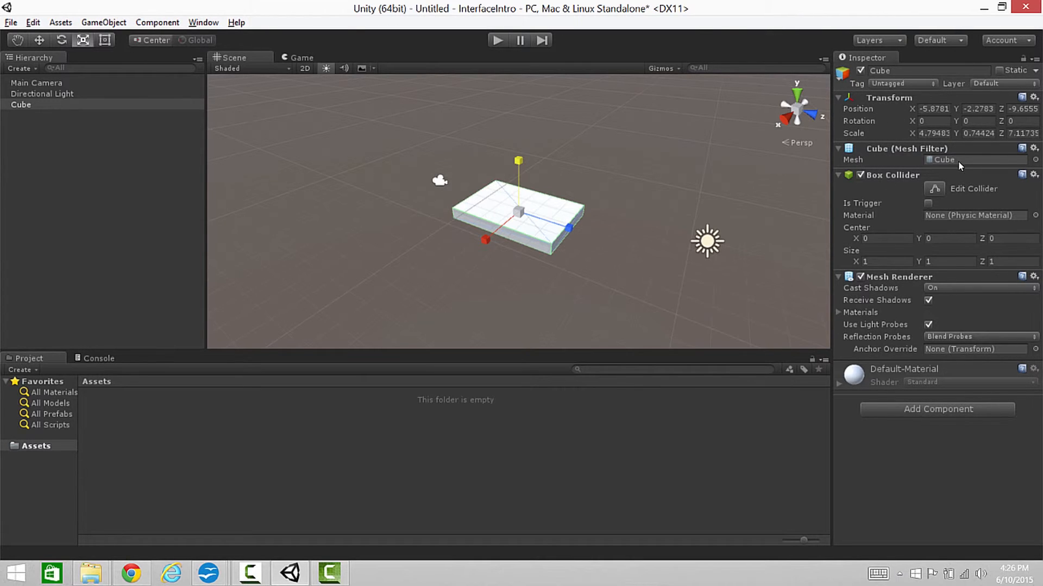
pyautogui.click(937, 134)
pyautogui.moveTo(936, 133)
pyautogui.mouseDown()
pyautogui.moveTo(746, 105)
pyautogui.moveTo(934, 123)
pyautogui.mouseUp()
# Set the cube's position to 0 on the X, Y and Z axes and its X rotation to 0
pyautogui.click(931, 110)
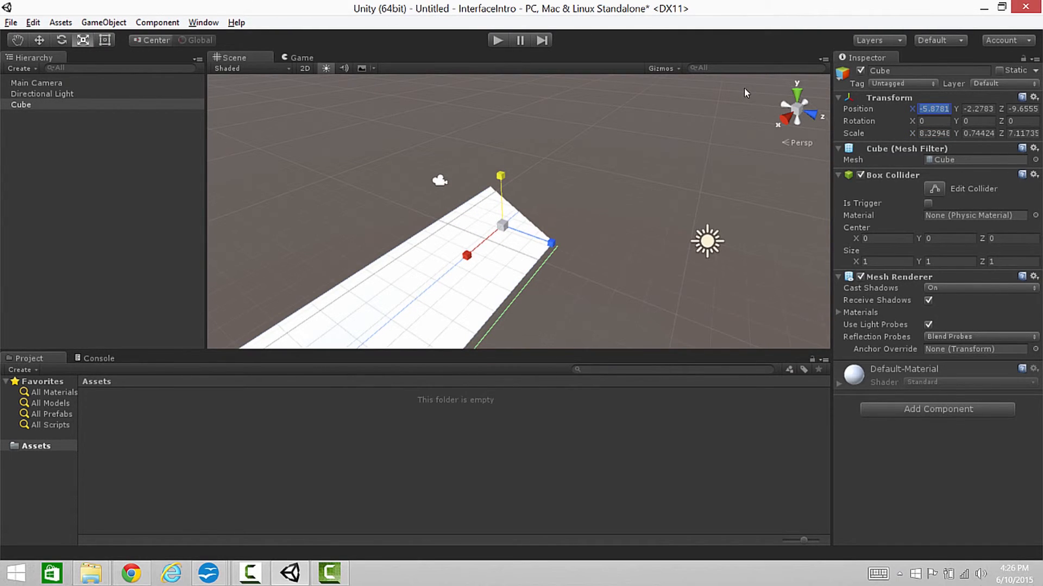
pyautogui.write('0')
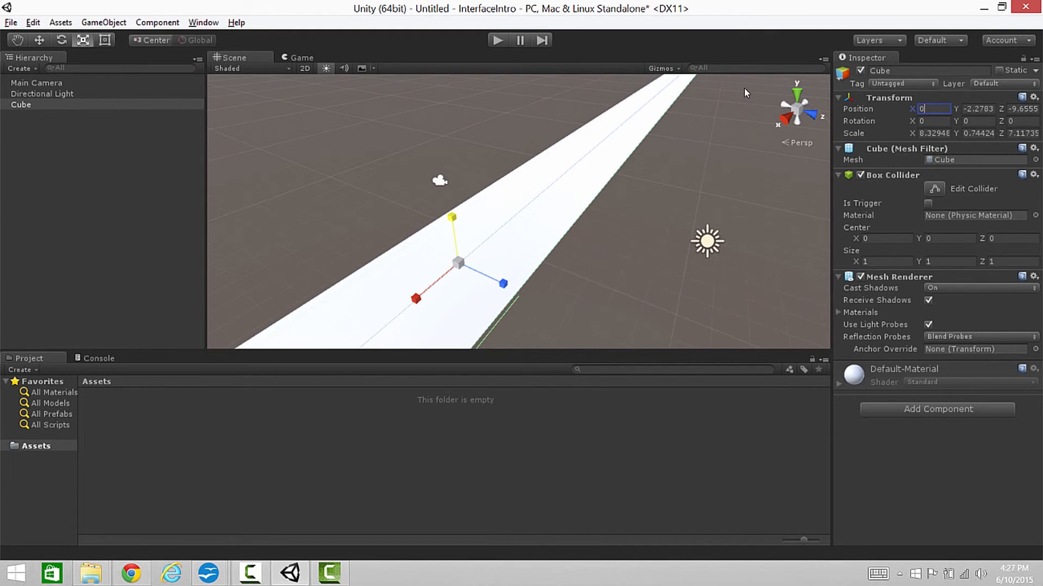
pyautogui.press('Tab')
pyautogui.write('0')
pyautogui.press('Tab')
pyautogui.write('0')
pyautogui.press('Tab')
pyautogui.write('0')
pyautogui.press('Tab')
# Set the cube's scale to 0 on the X, Y and Z axes
pyautogui.press('Tab')
pyautogui.press('Tab')
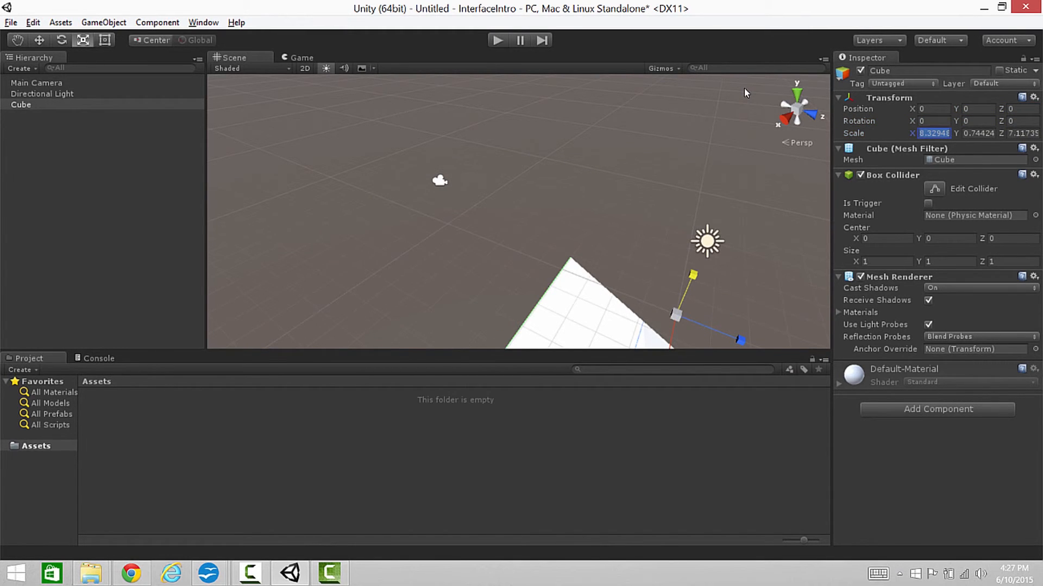
pyautogui.write('0')
pyautogui.press('Tab')
pyautogui.write('0')
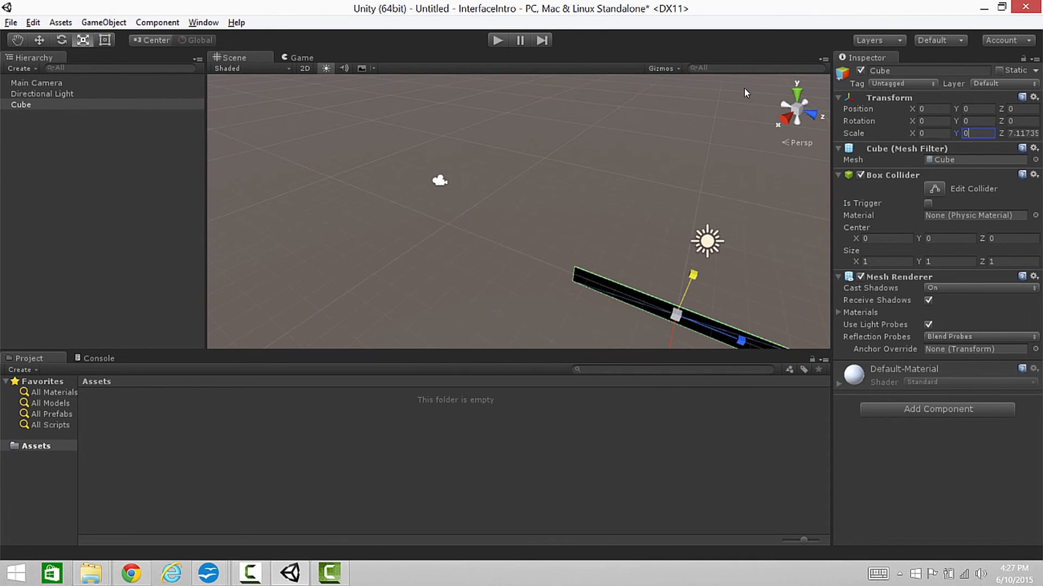
pyautogui.press('Tab')
pyautogui.write('0')
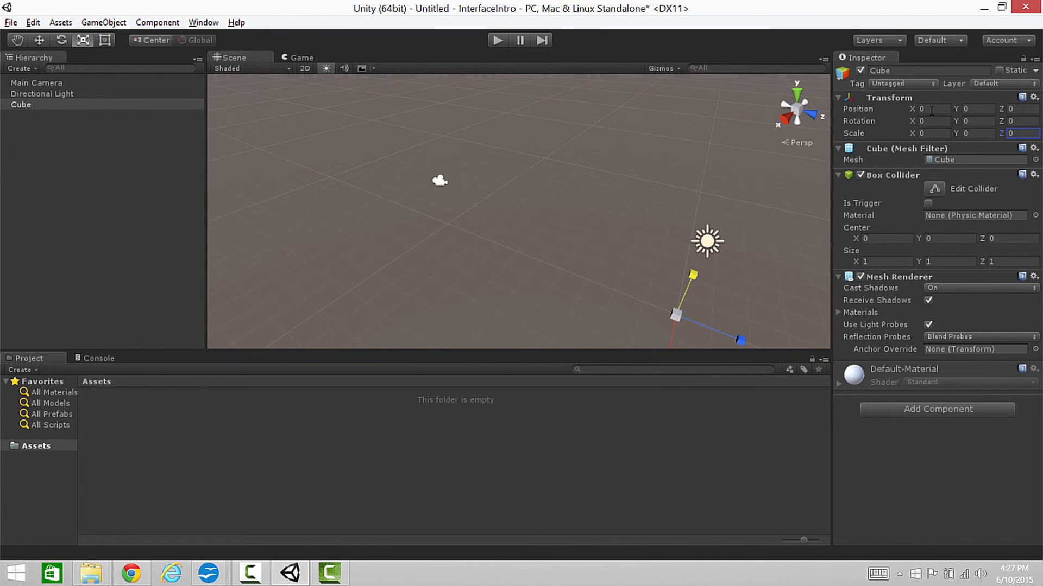
# Set the cube's scale to 1 on the X, Y and Z axes
pyautogui.click(930, 133)
pyautogui.write('11')
pyautogui.press('BackSpace')
pyautogui.press('Tab')
pyautogui.write('1')
pyautogui.press('Tab')
pyautogui.write('1')
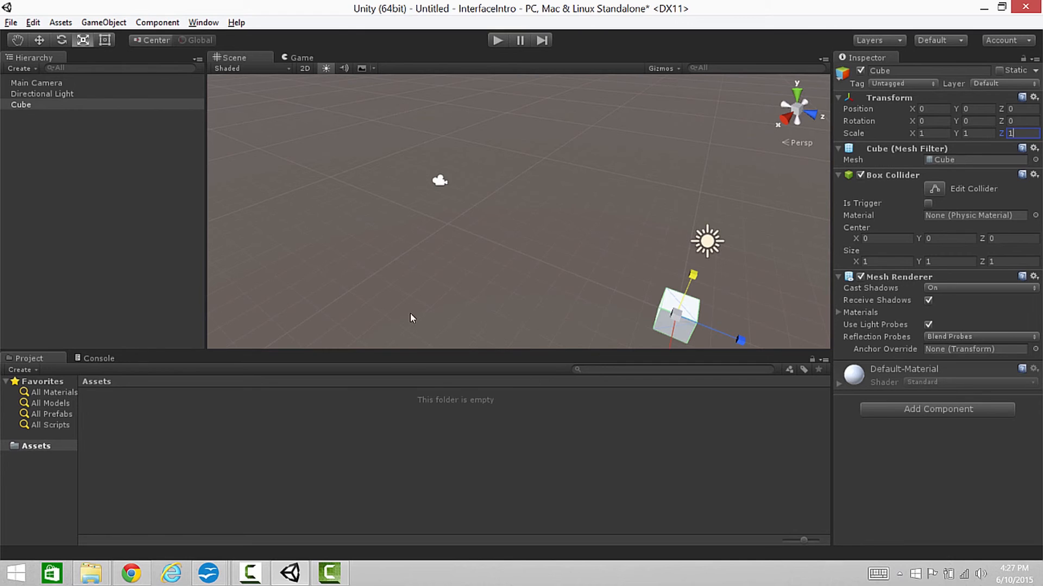
# Move the cube across the ground plane closer to the camera, to about X -1.48, Z -6.6
pyautogui.click(39, 39)
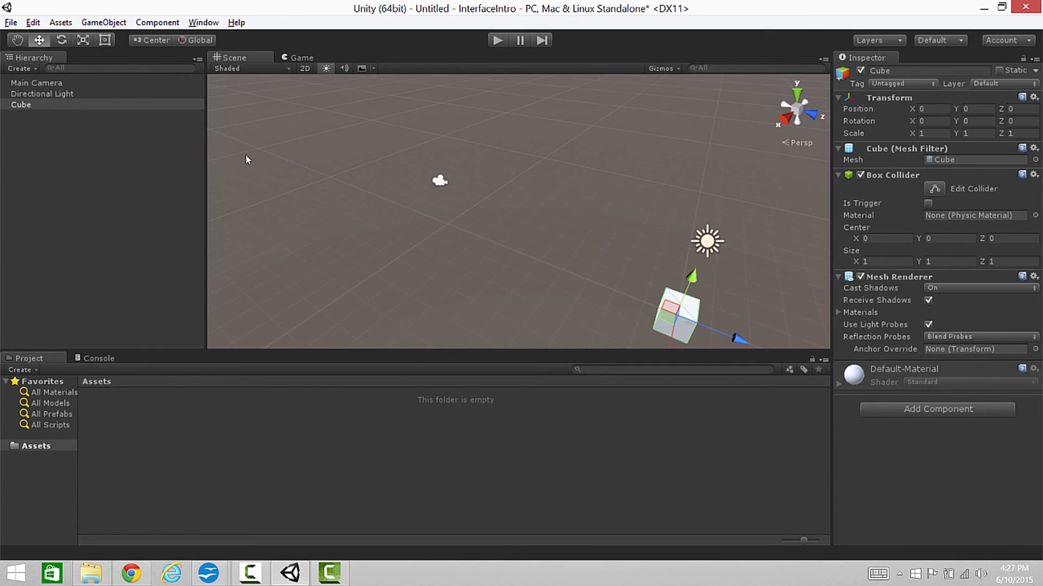
pyautogui.moveTo(669, 329); pyautogui.dragTo(507, 221)
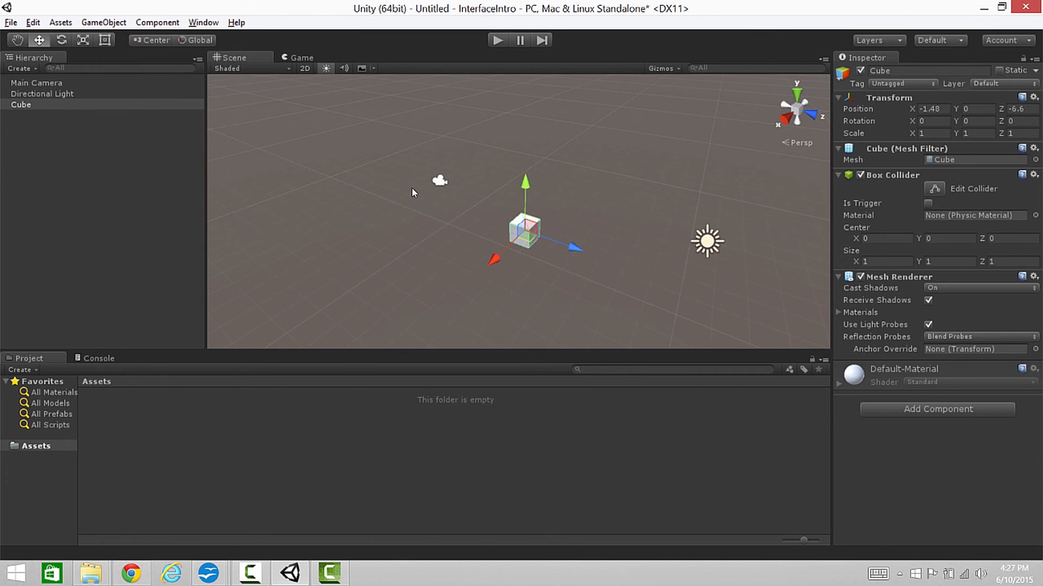
pyautogui.keyDown('alt'); pyautogui.moveTo(585, 223); pyautogui.dragTo(599, 239); pyautogui.keyUp('alt')
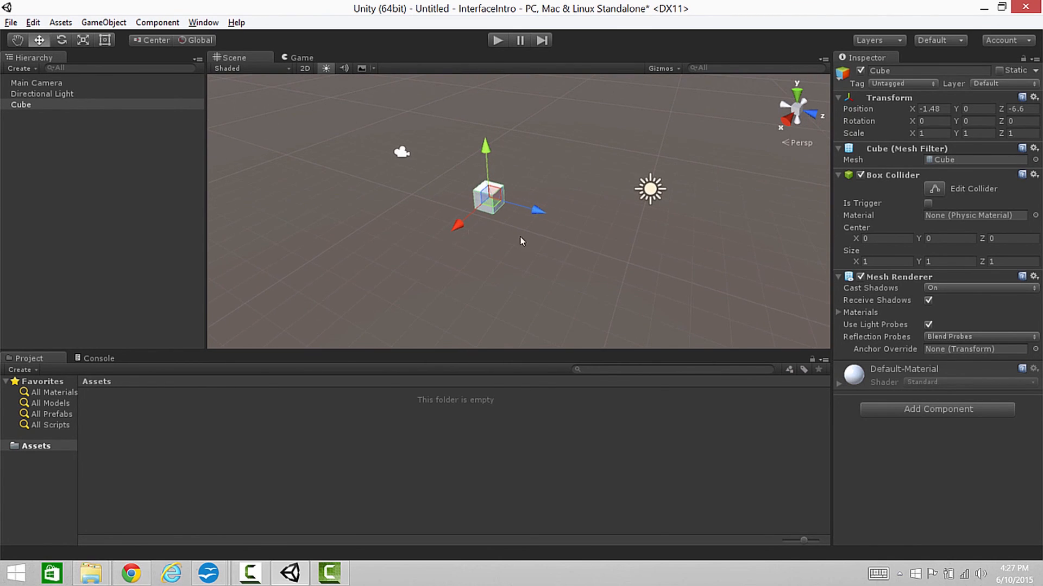